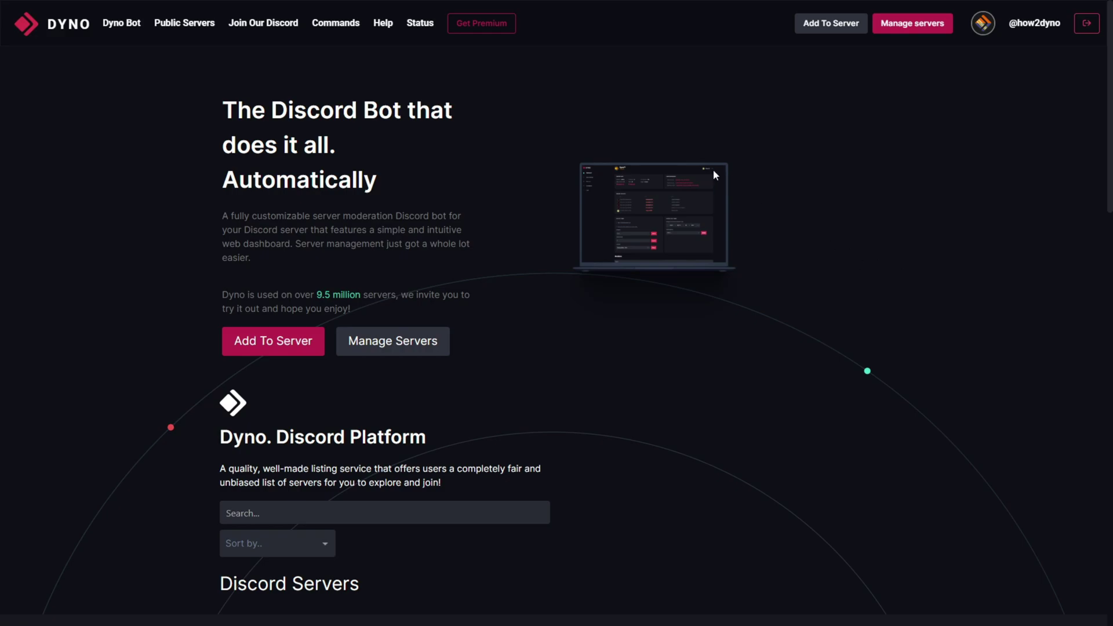
Open the Get Premium page to review Dyno's premium plans
left_click(490, 27)
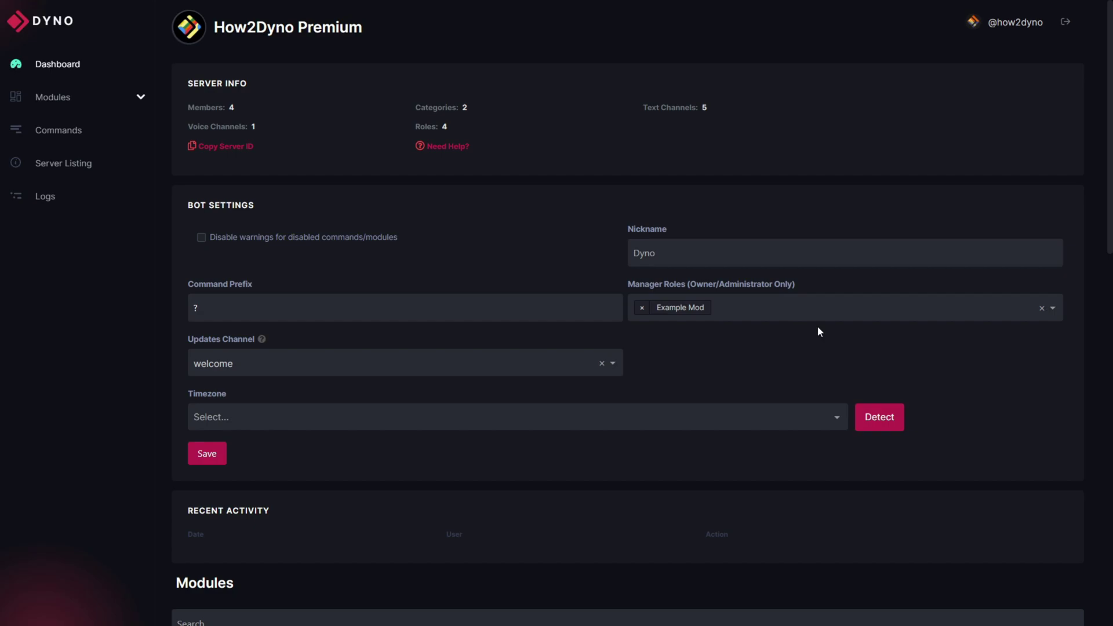
Open the TikTok module's settings from the Modules list
left_click(98, 112)
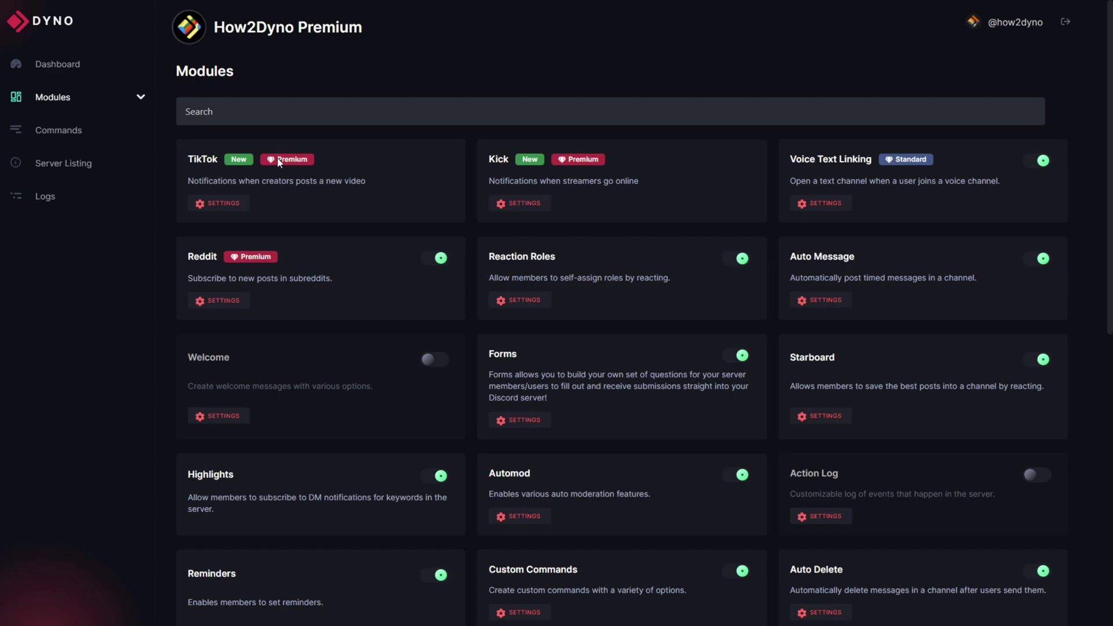
left_click(312, 160)
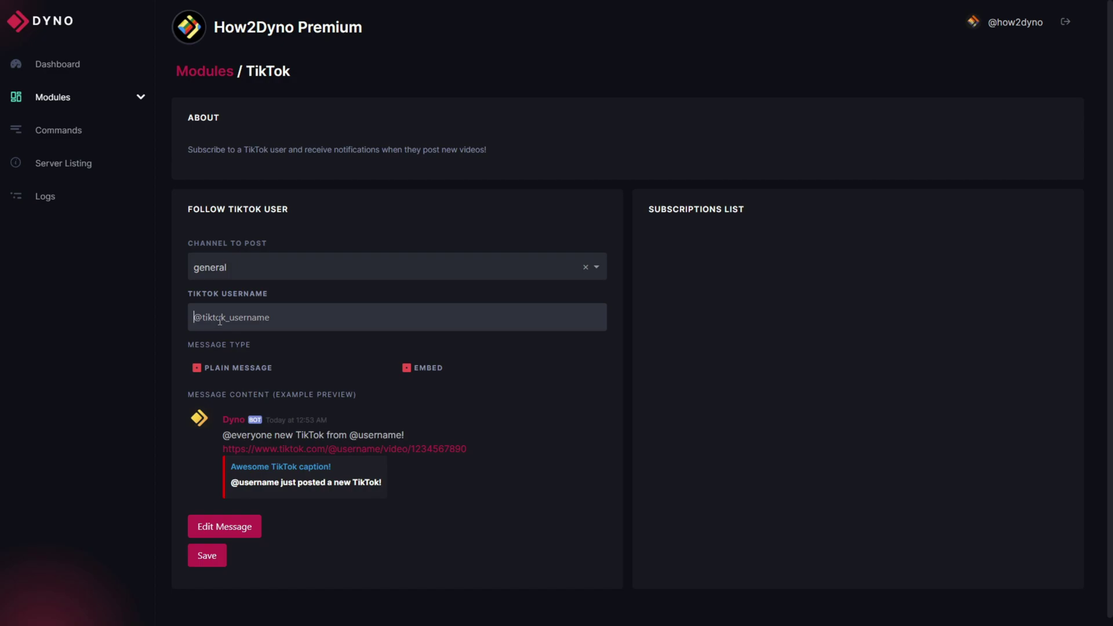
Post TikTok notifications to general as embed-only, with plain message unchecked
left_click(236, 270)
left_click(278, 342)
left_click(212, 319)
left_click(433, 383)
left_click(326, 368)
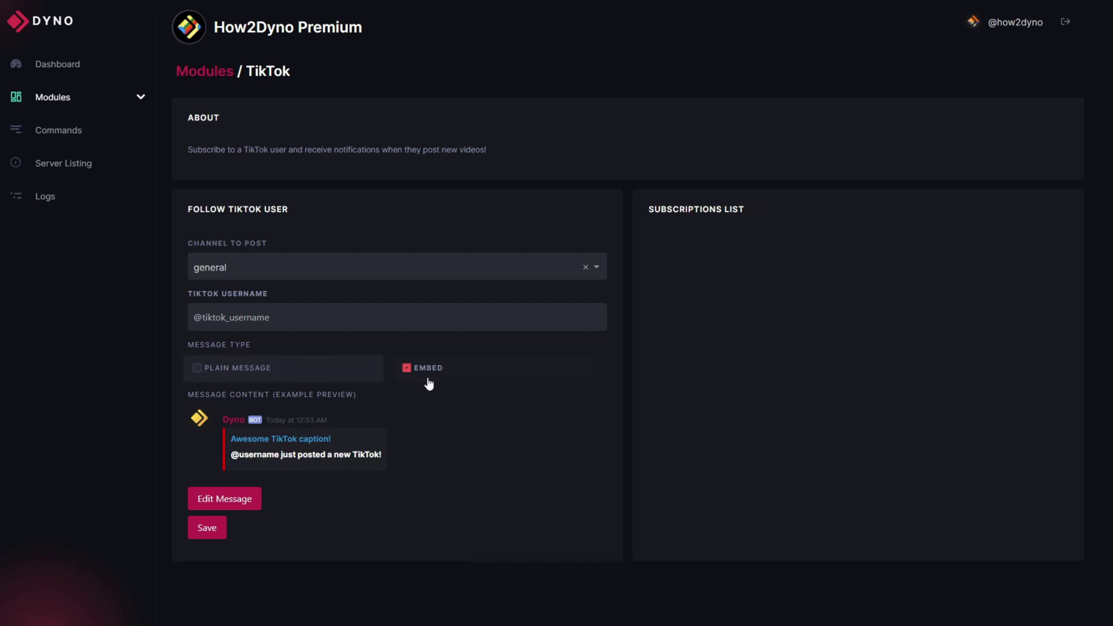
left_click(250, 503)
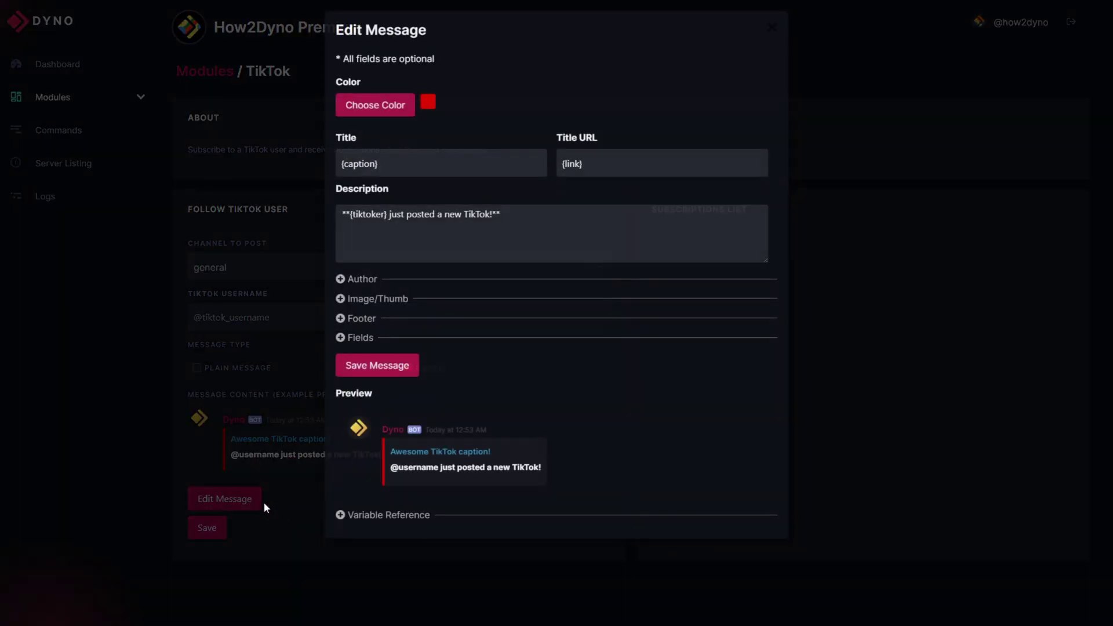
left_click(526, 252)
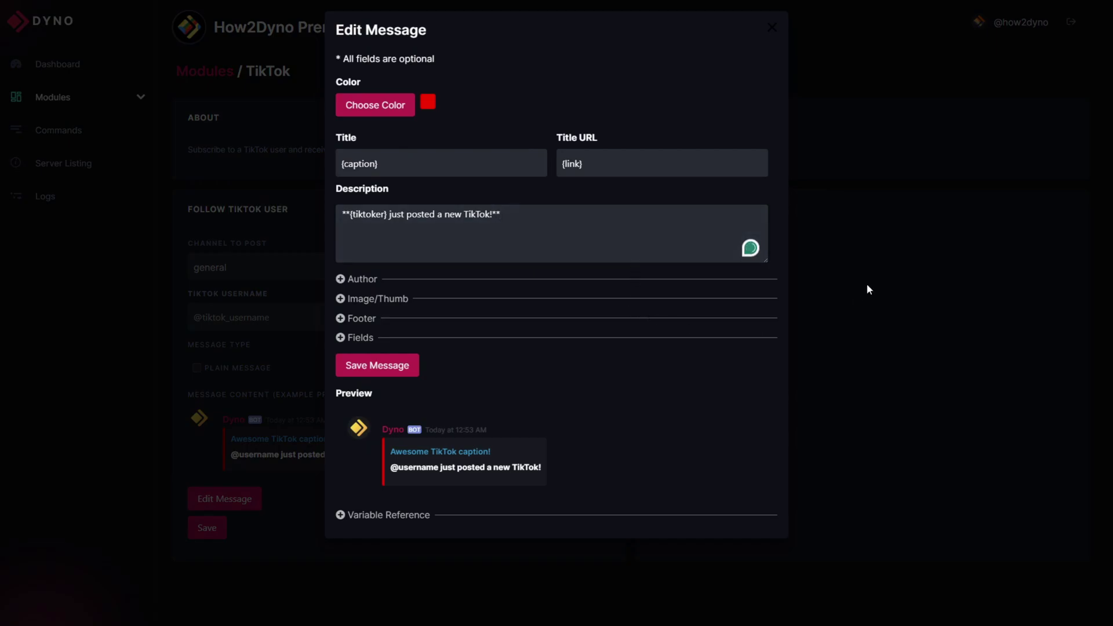
left_click(770, 28)
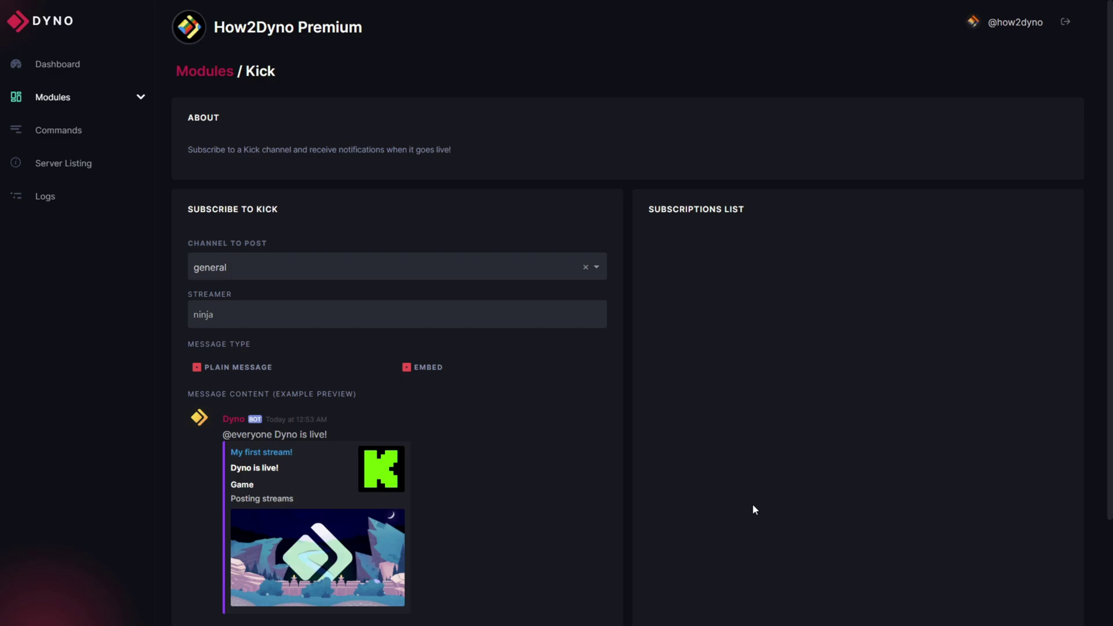
Post Kick go-live alerts for ninja to general as embed-only, with plain message unchecked
left_click(301, 267)
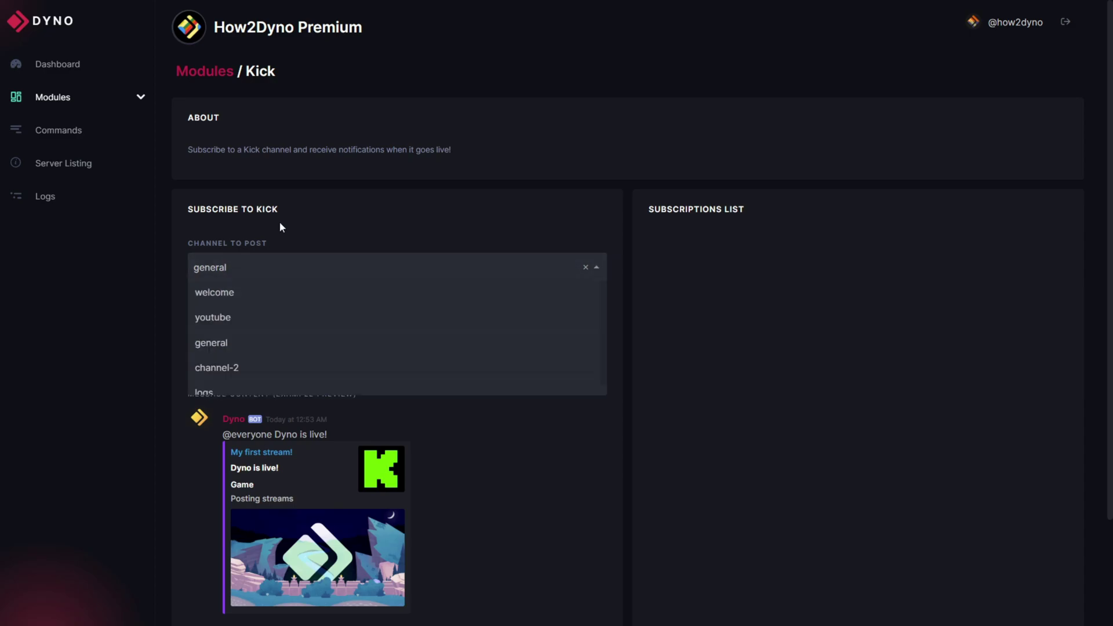
left_click(258, 352)
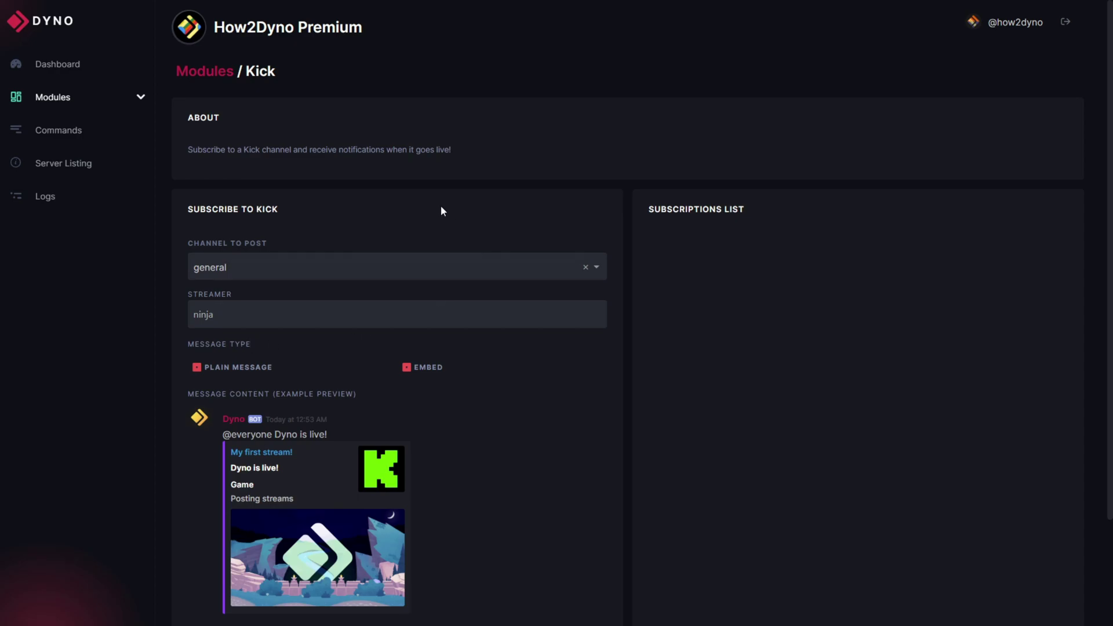
left_click(263, 319)
scroll(331, 382, "down", 1)
scroll(257, 340, "down", 1)
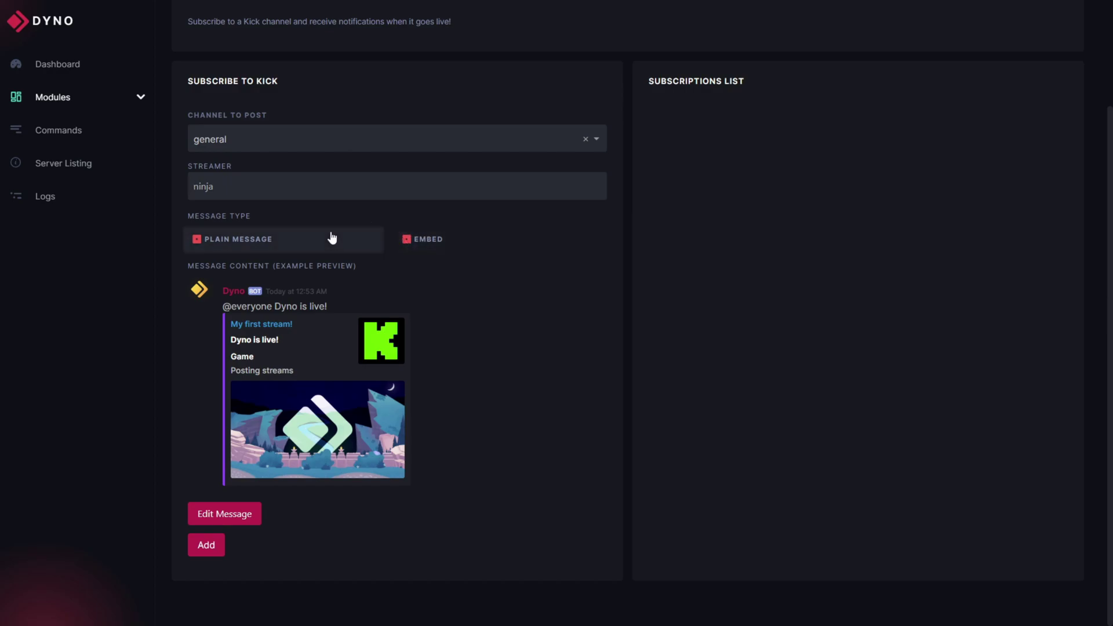
left_click(502, 249)
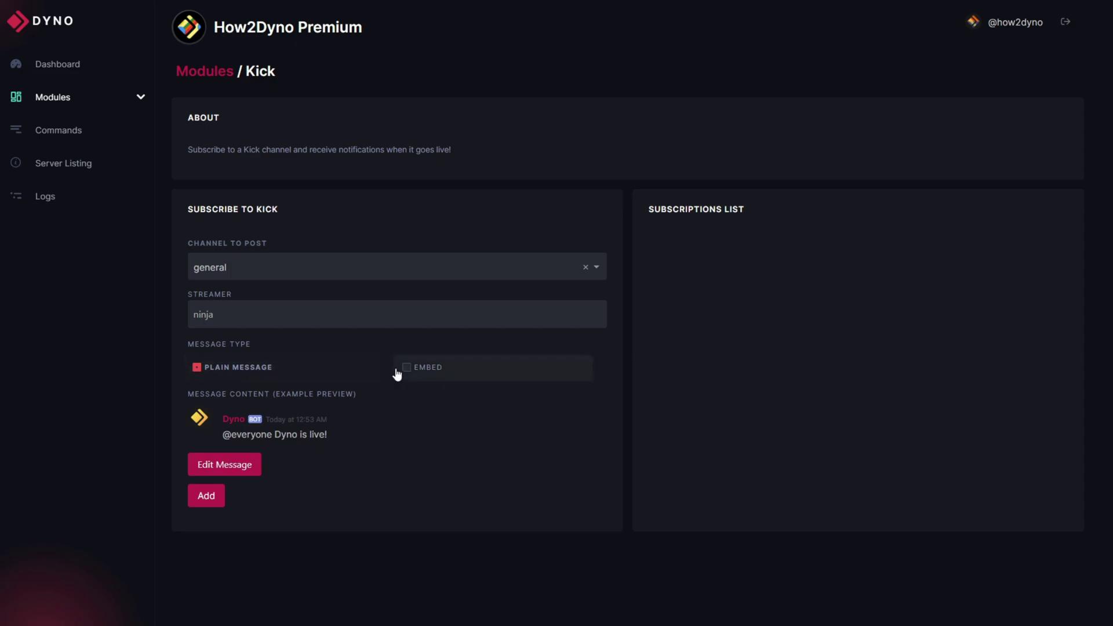
left_click(429, 370)
scroll(504, 512, "down", 2)
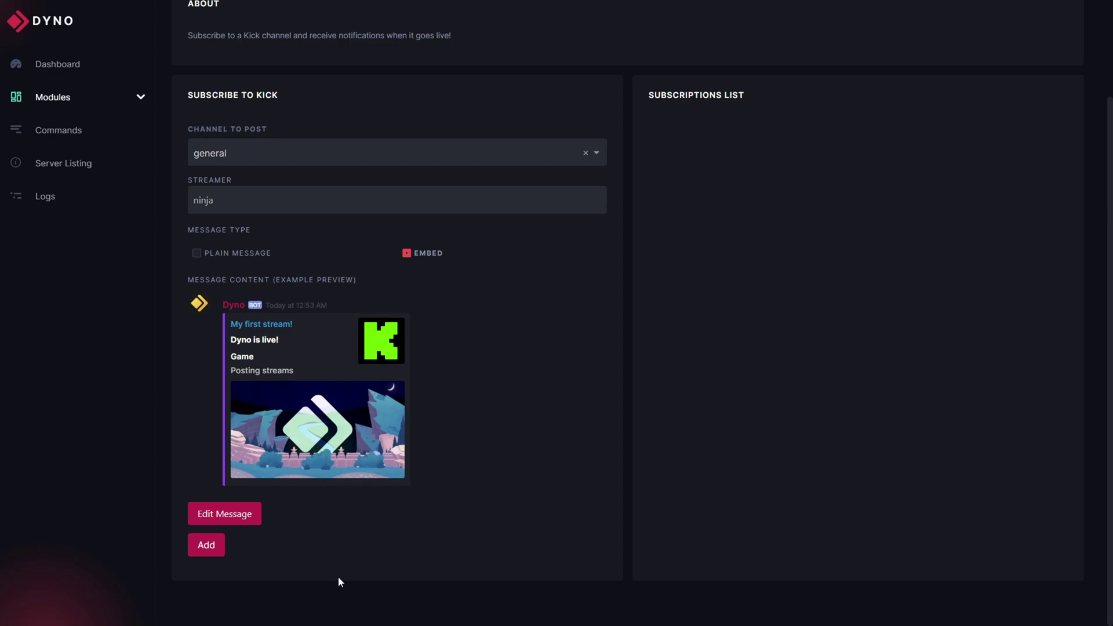
left_click(224, 514)
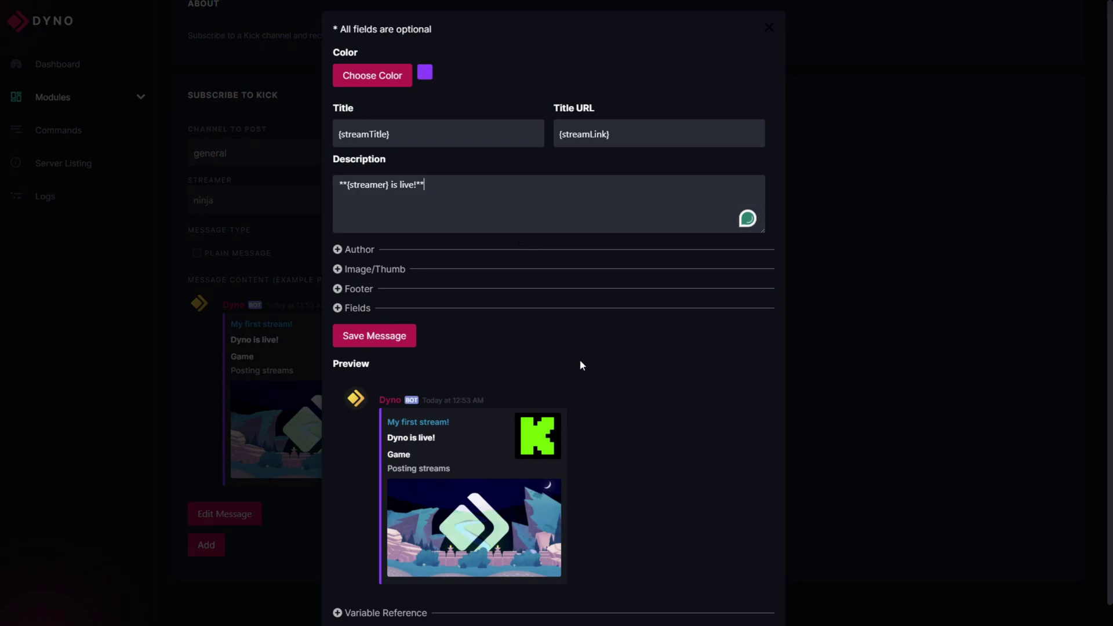
scroll(523, 255, "down", 1)
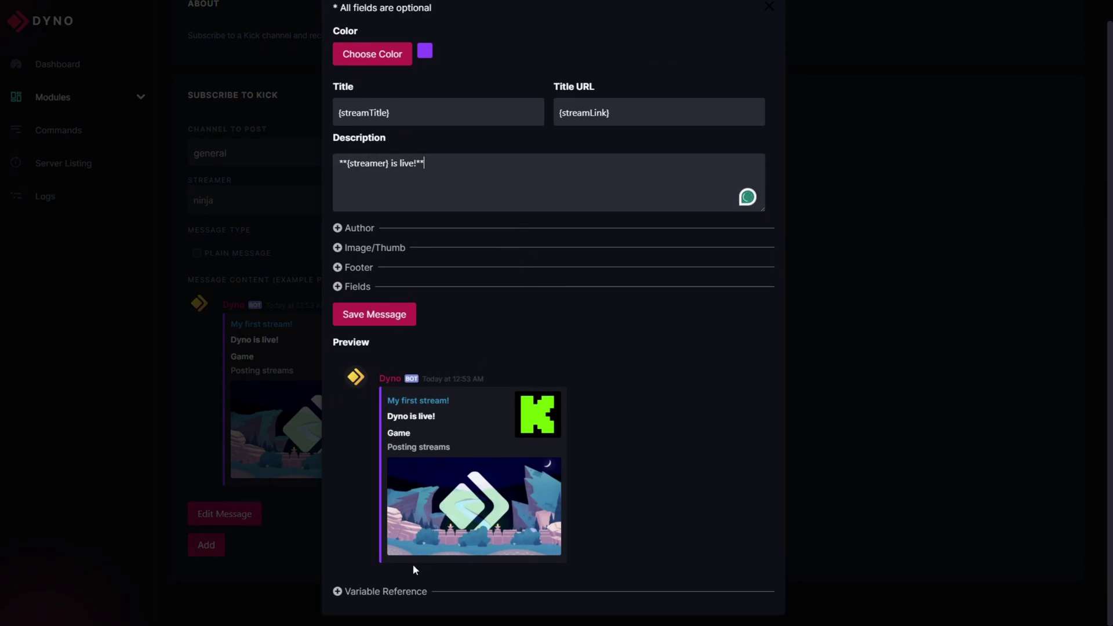
left_click(382, 591)
scroll(522, 467, "down", 2)
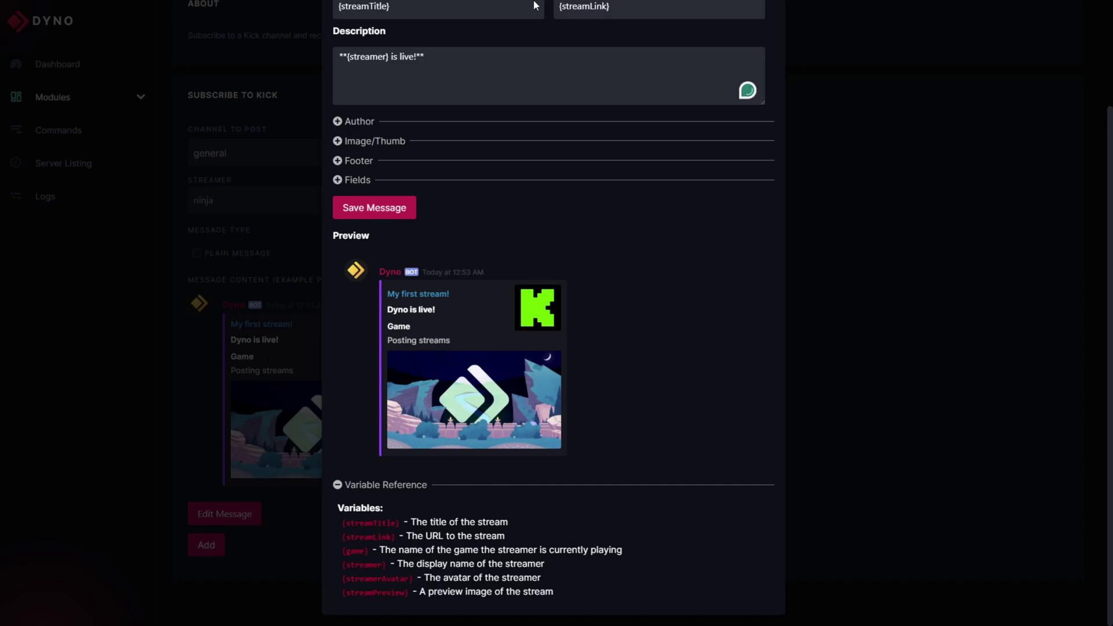
scroll(500, 169, "up", 2)
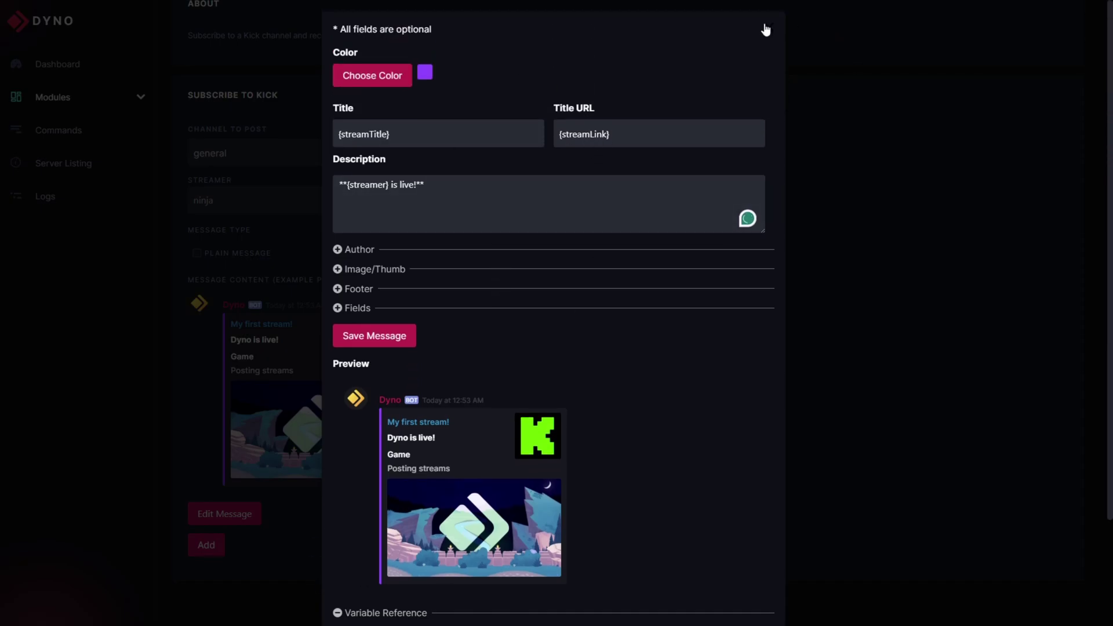
left_click(767, 29)
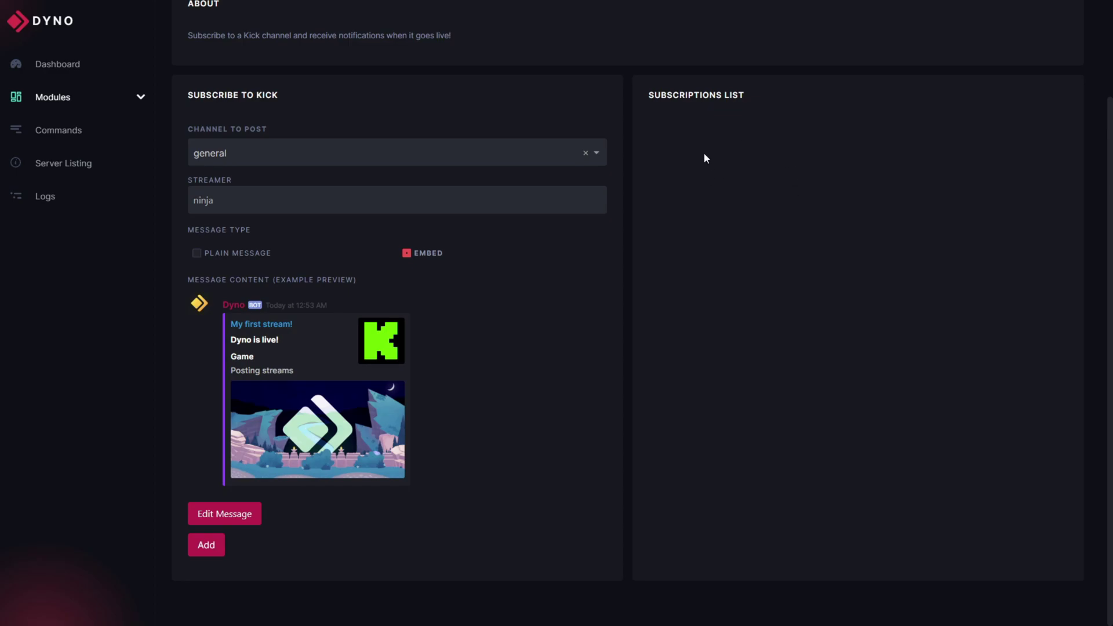
scroll(720, 149, "up", 2)
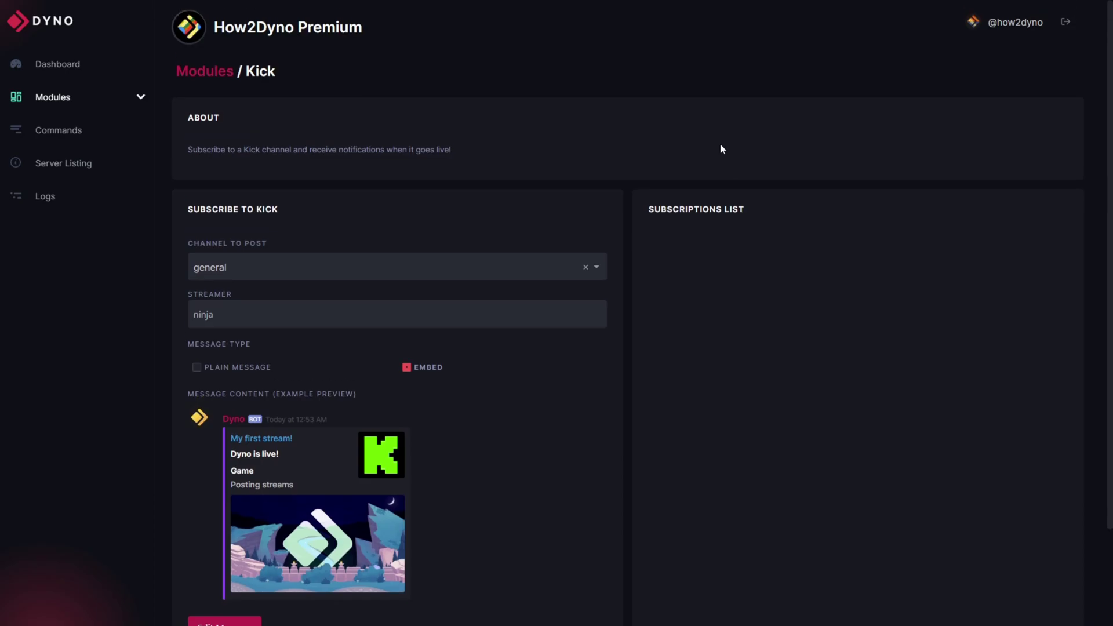